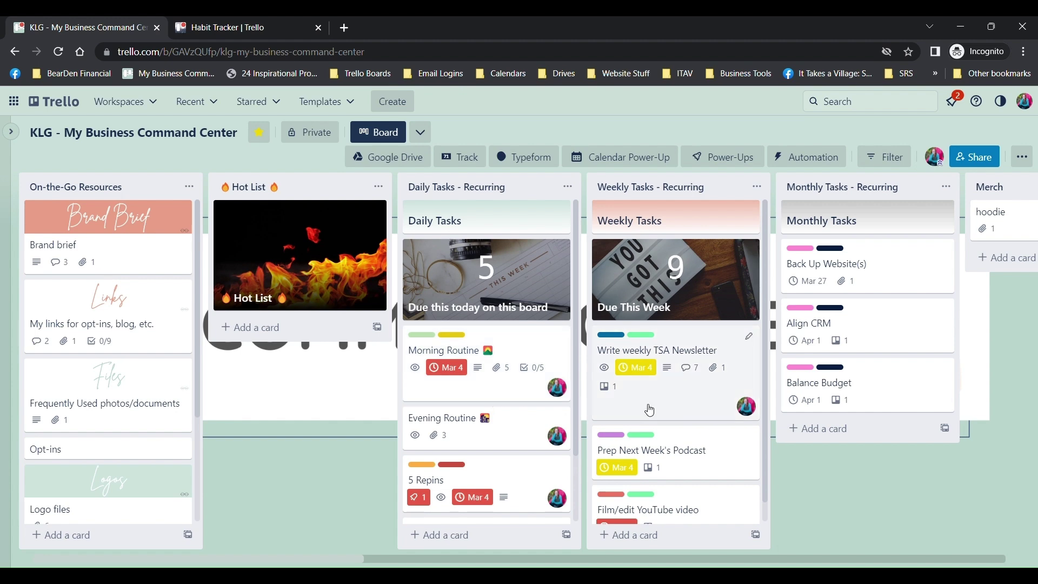
# Review the Morning Routine card, then expand the card labels to show their names
pyautogui.click(522, 393)
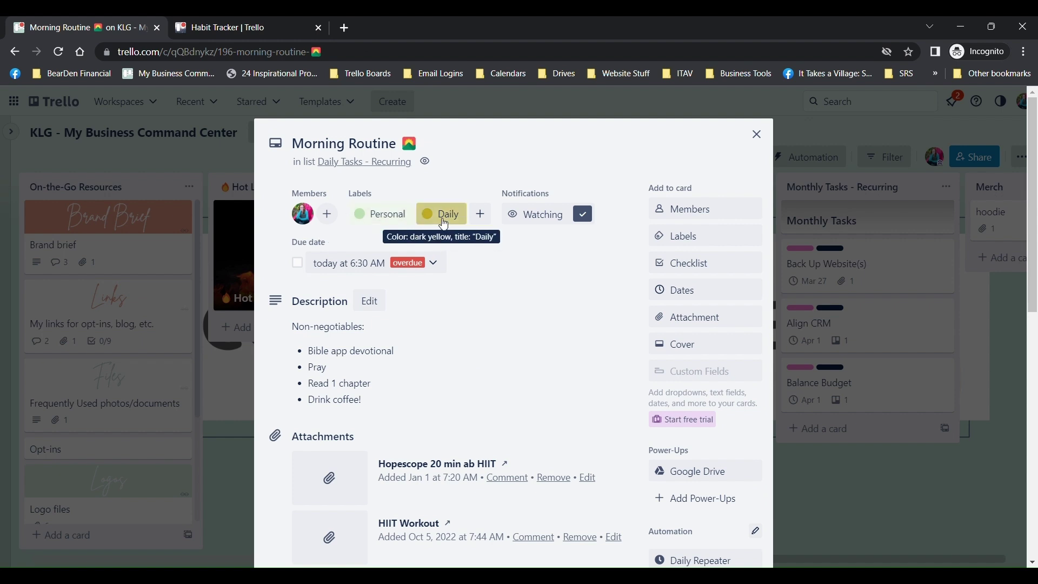
pyautogui.click(813, 478)
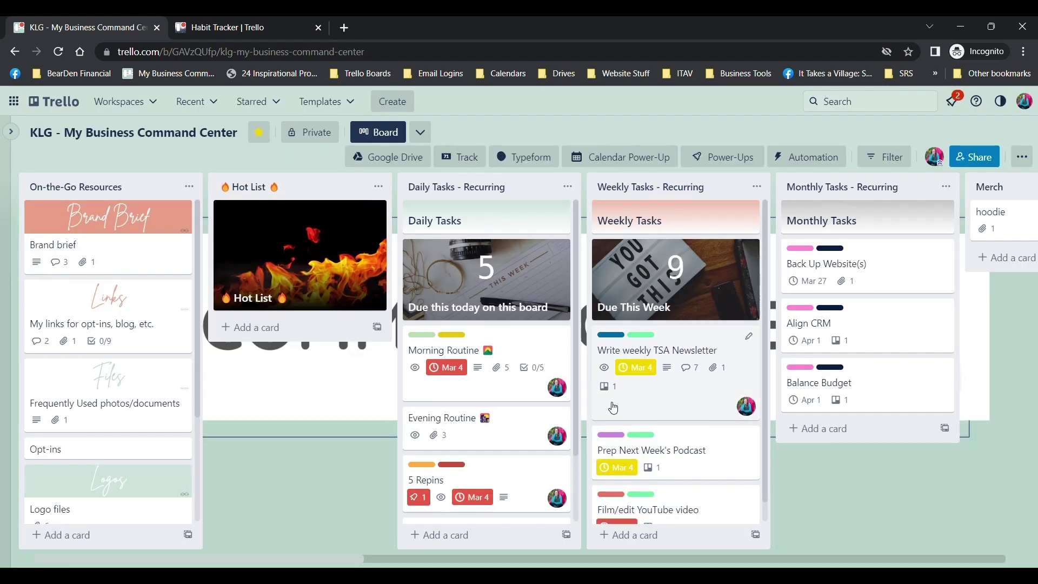
pyautogui.click(462, 466)
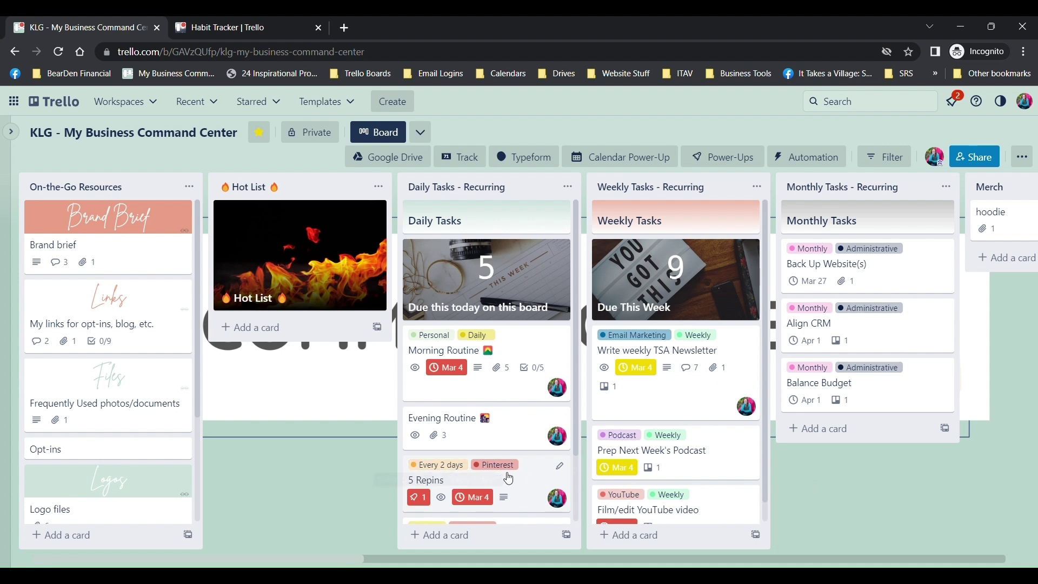
# Scroll through the lists with labels expanded, then switch to the Habit Tracker board
pyautogui.scroll(-2, 509, 472)
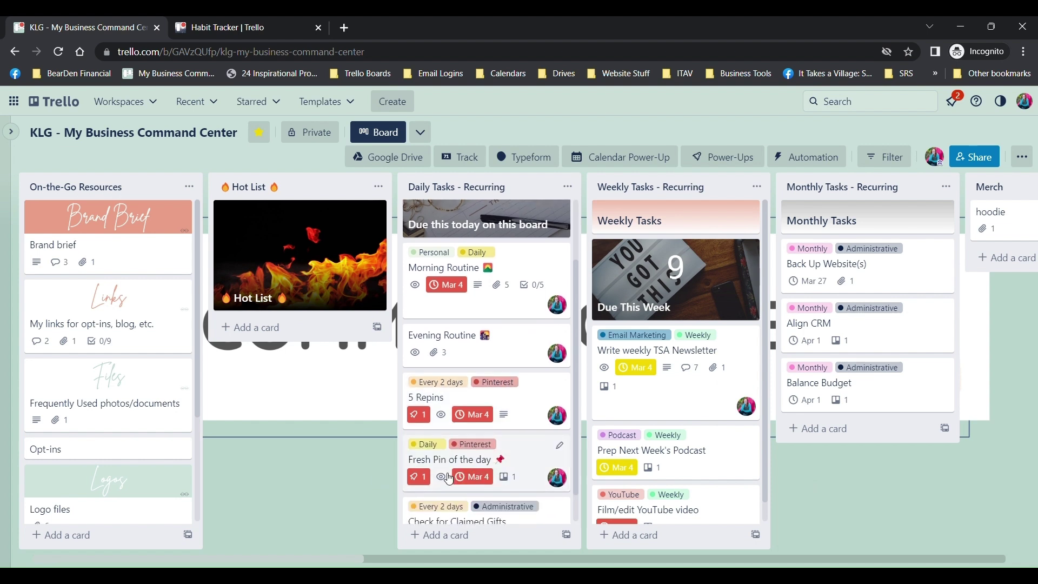
pyautogui.scroll(-1, 432, 456)
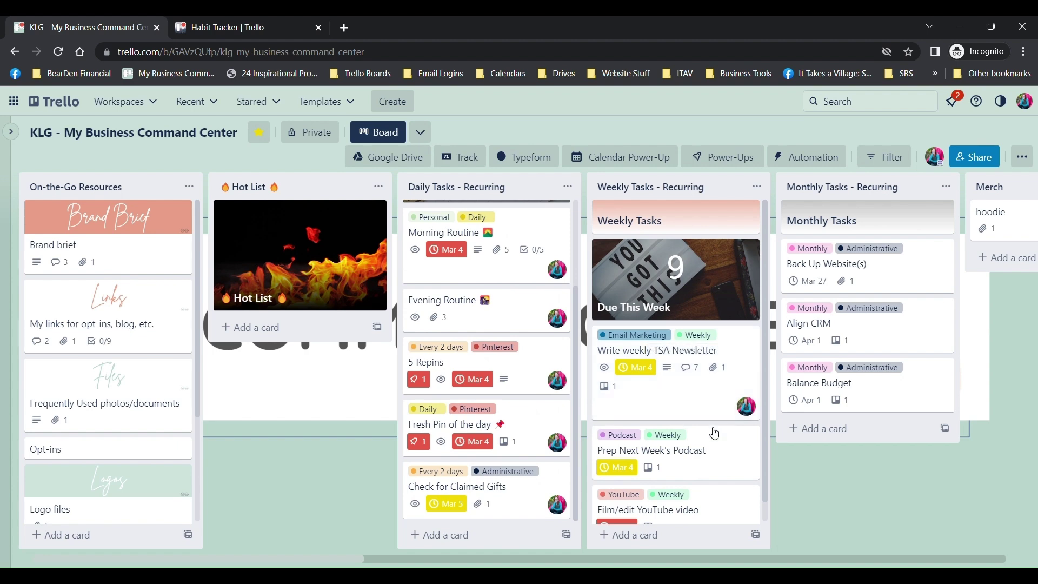
pyautogui.scroll(-1, 712, 432)
pyautogui.scroll(1, 703, 471)
pyautogui.scroll(3, 487, 379)
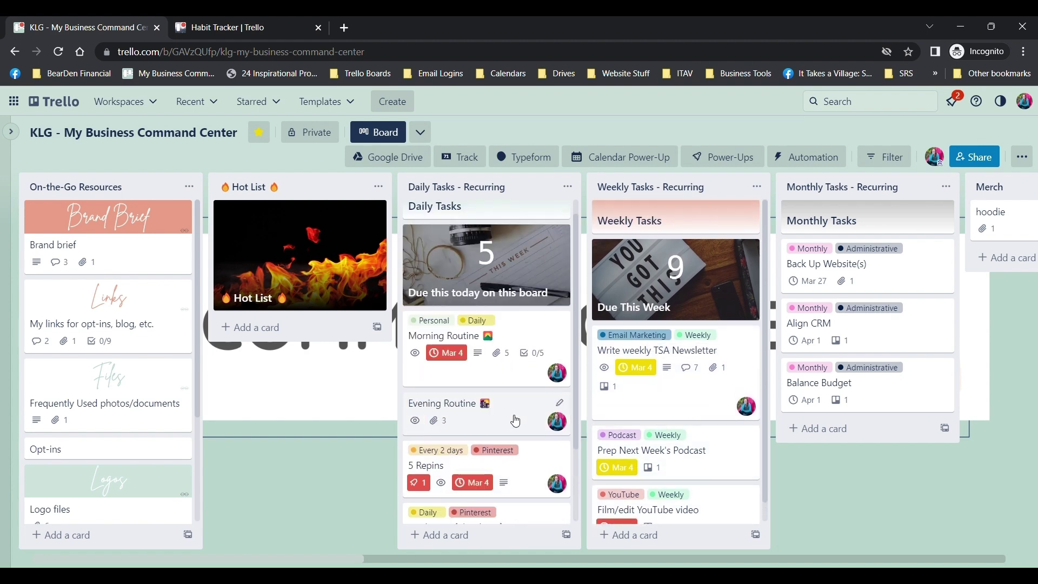
pyautogui.click(254, 27)
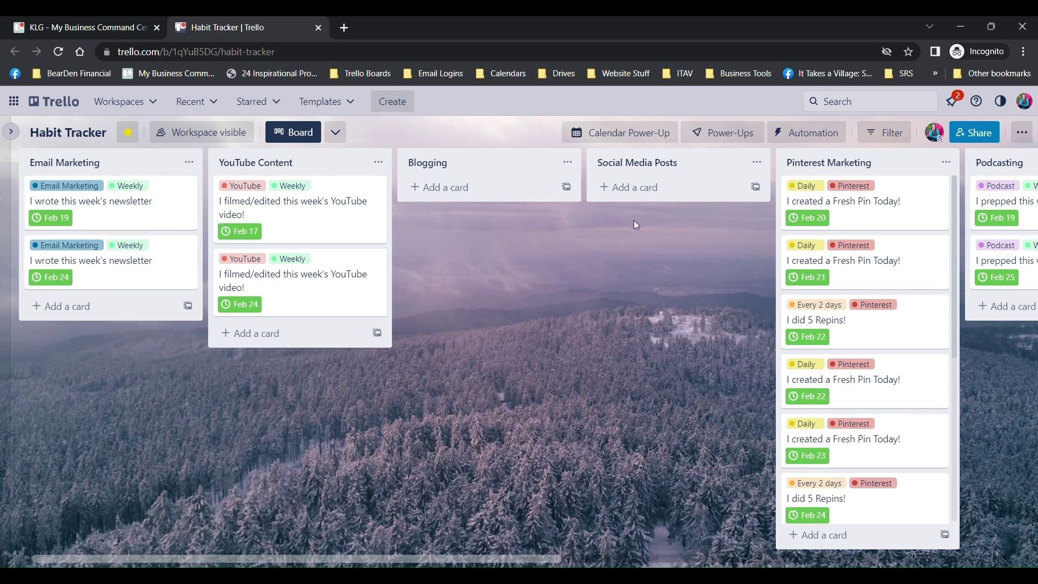
# Pan through Podcasting, Booking Sales Calls, Administrative and Personal lists, then return to the KLG board
pyautogui.moveTo(634, 220); pyautogui.dragTo(384, 271)
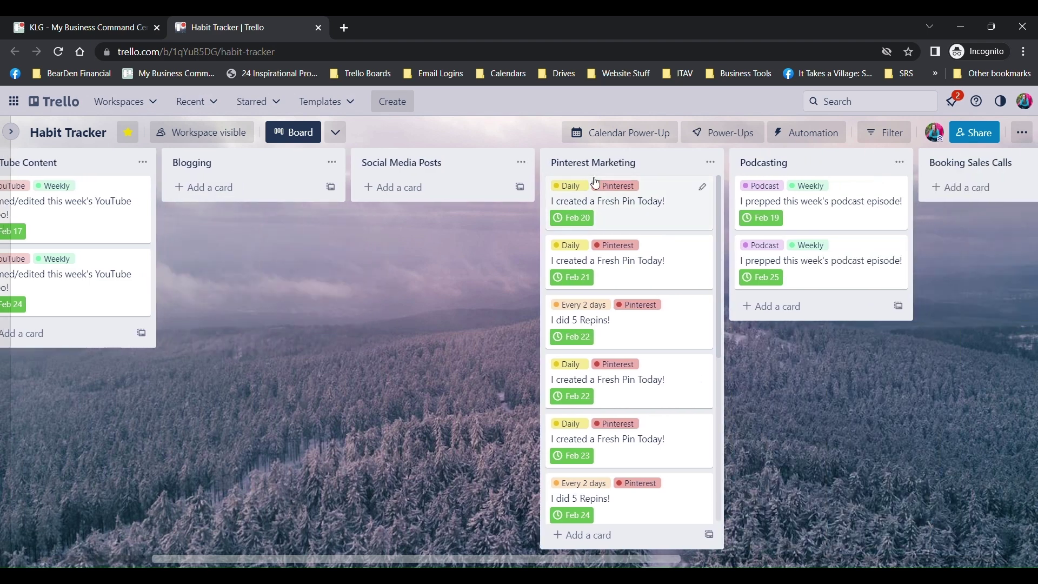
pyautogui.moveTo(982, 303); pyautogui.dragTo(675, 320)
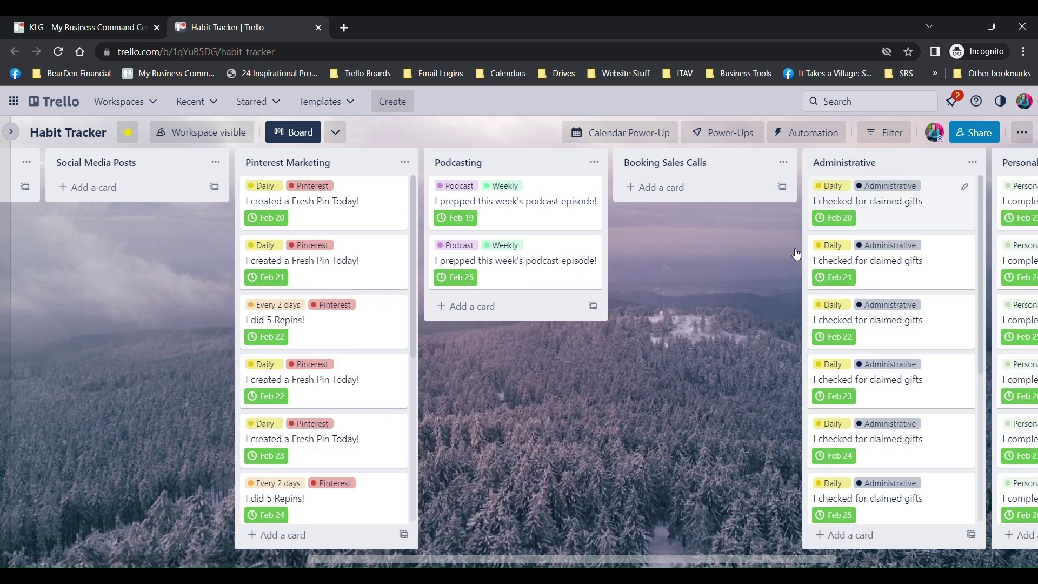
pyautogui.moveTo(721, 277); pyautogui.dragTo(583, 307)
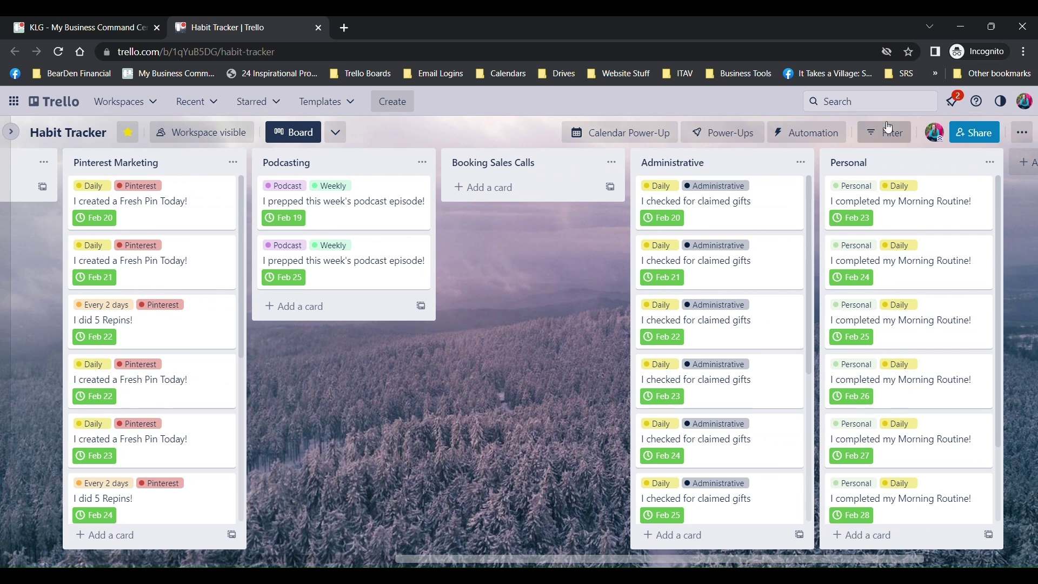
pyautogui.moveTo(496, 397); pyautogui.dragTo(999, 391)
pyautogui.click(85, 20)
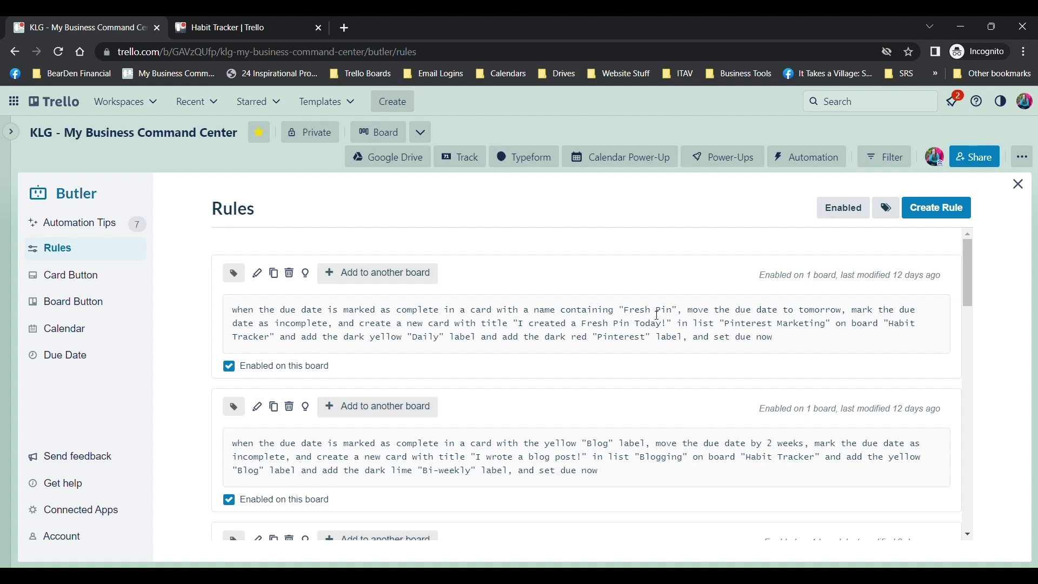
pyautogui.scroll(-3, 598, 424)
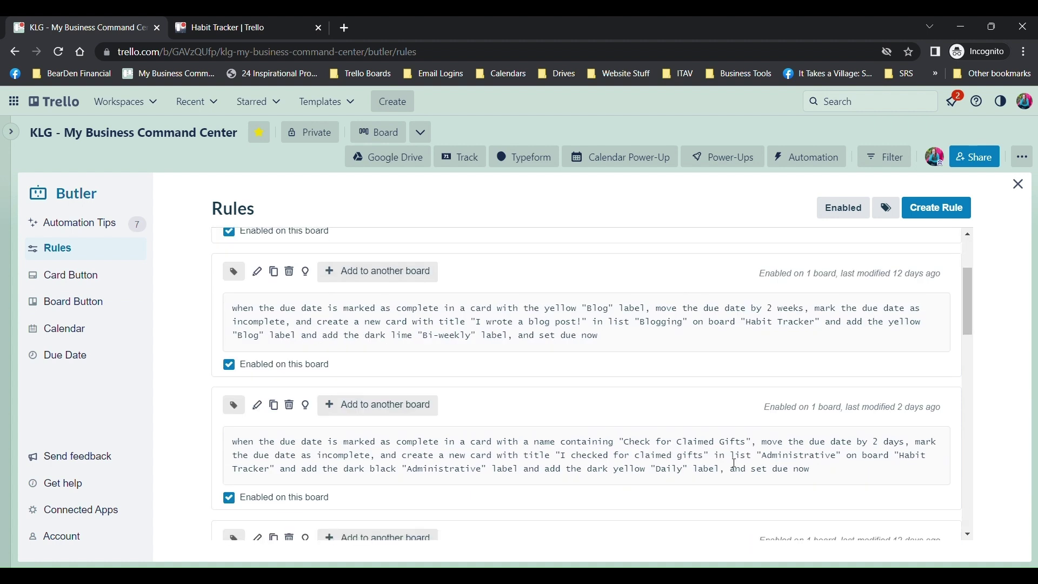
pyautogui.scroll(-3, 660, 451)
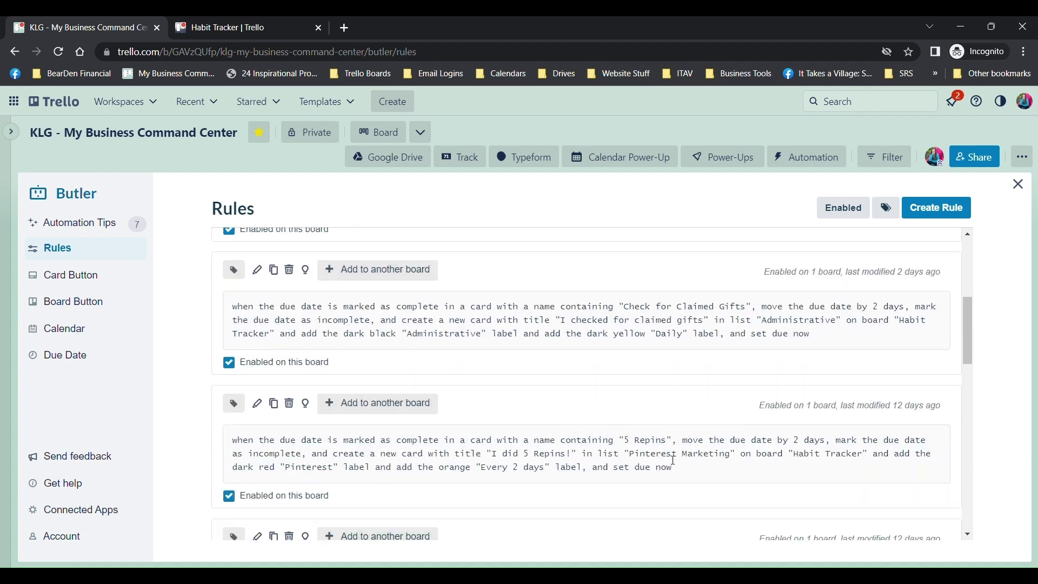
pyautogui.scroll(-3, 673, 448)
pyautogui.scroll(9, 582, 408)
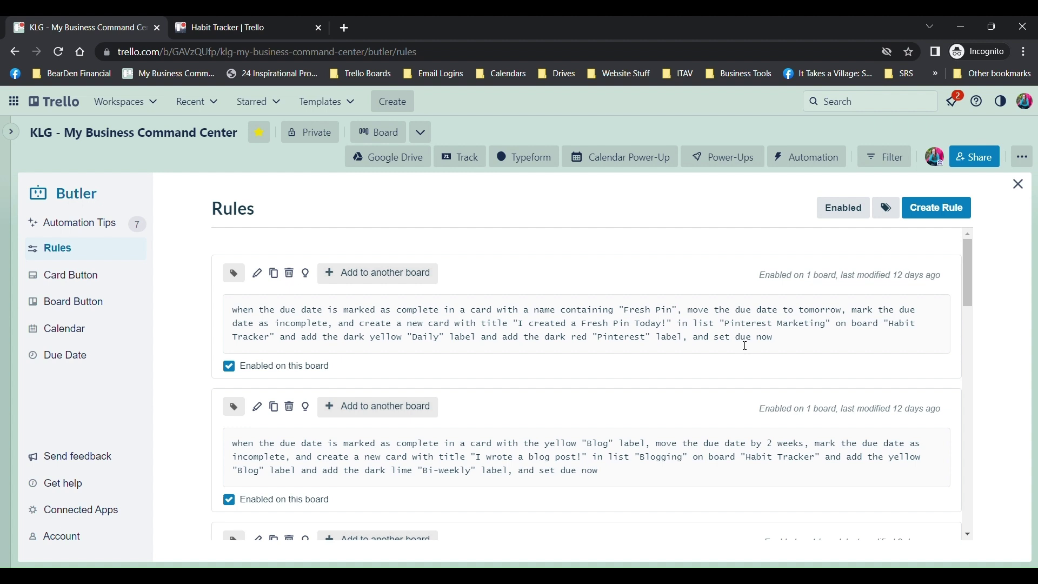
# Open the Habit Tracker's Automation rules, read its mark-complete rule, then close Butler
pyautogui.click(205, 29)
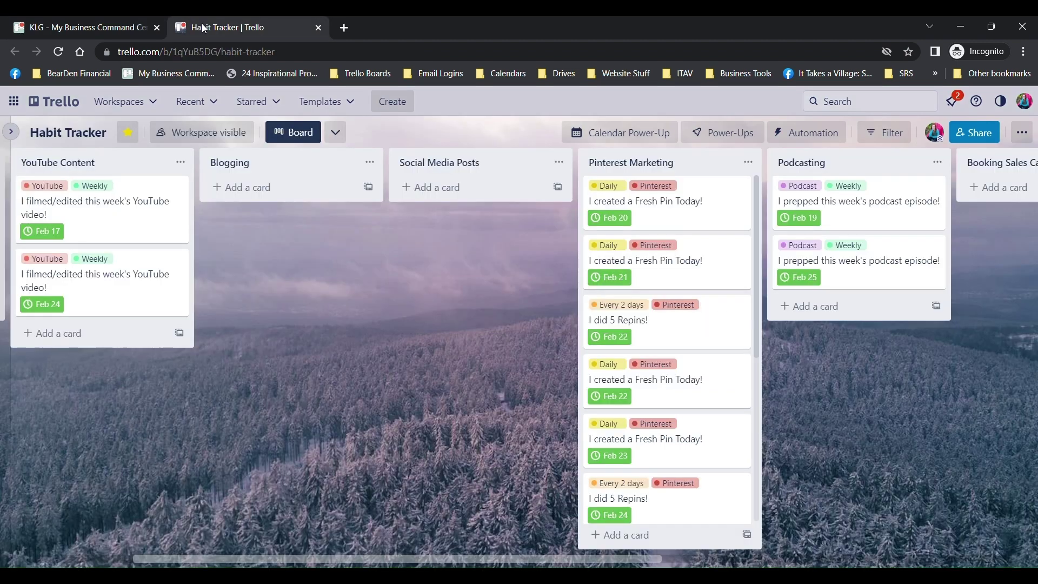
pyautogui.click(828, 142)
pyautogui.click(817, 184)
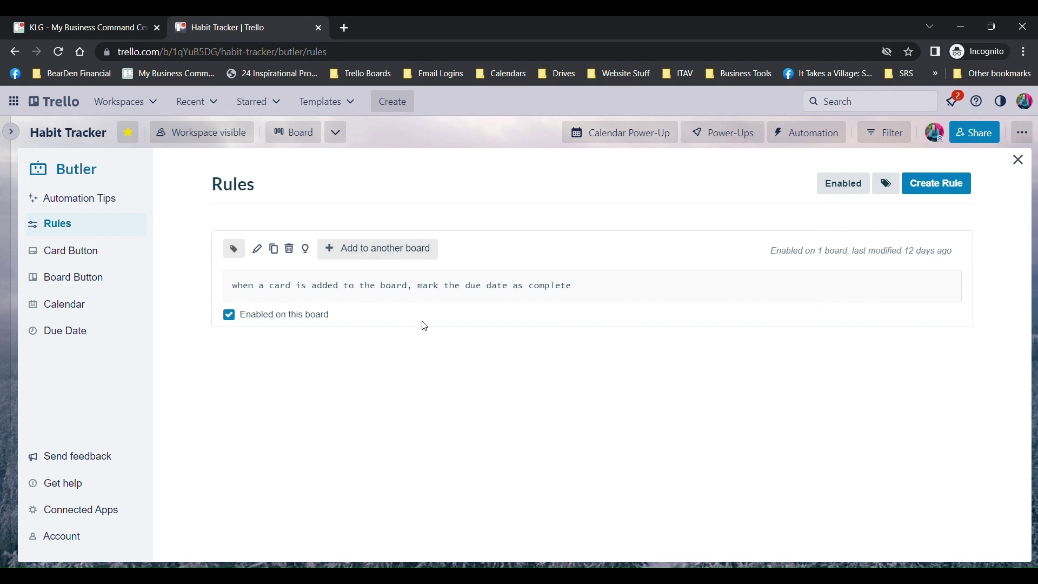
pyautogui.click(1022, 165)
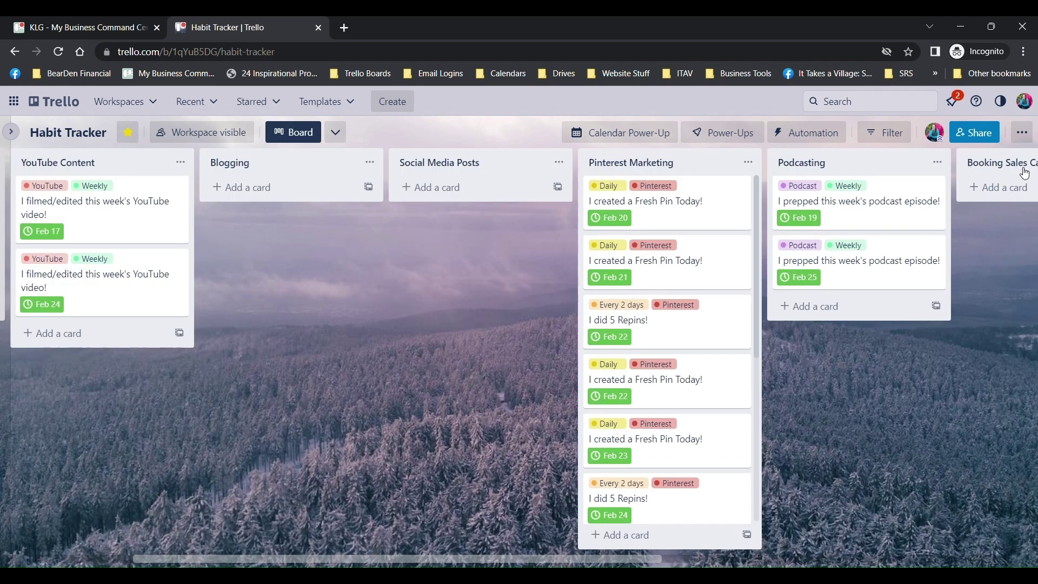
# Switch back to the KLG - My Business Command Center board and scroll the Daily Tasks list
pyautogui.click(89, 27)
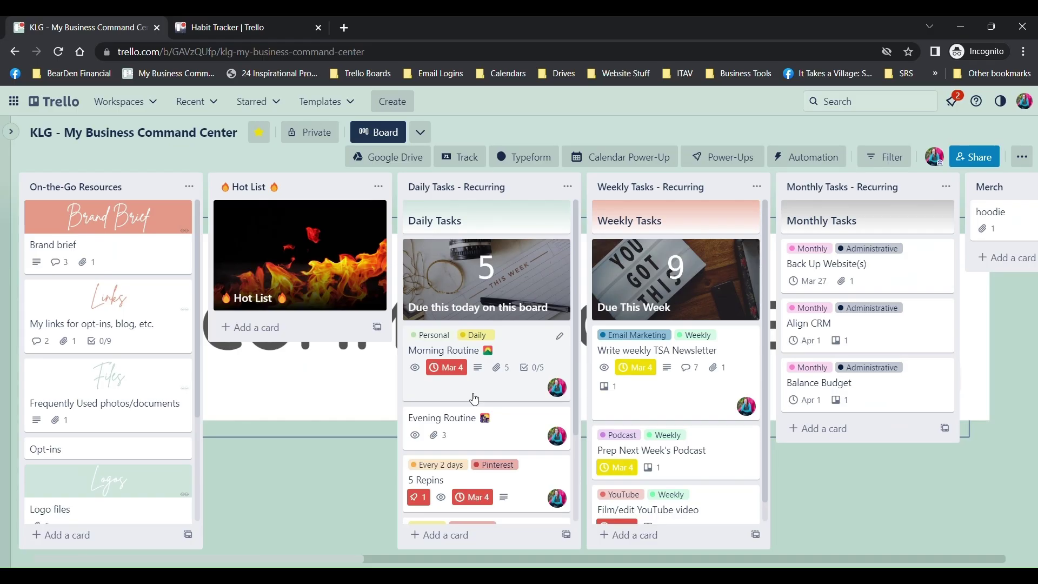
pyautogui.scroll(-3, 530, 405)
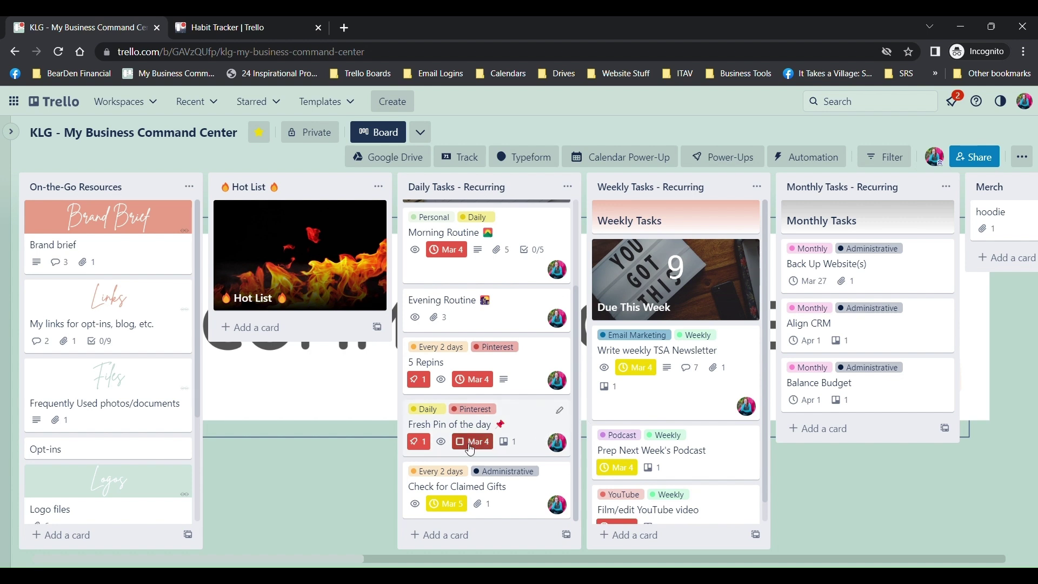
# Complete the Fresh Pin of the day card's due date, rolling it to tomorrow at 7:15 AM
pyautogui.click(528, 432)
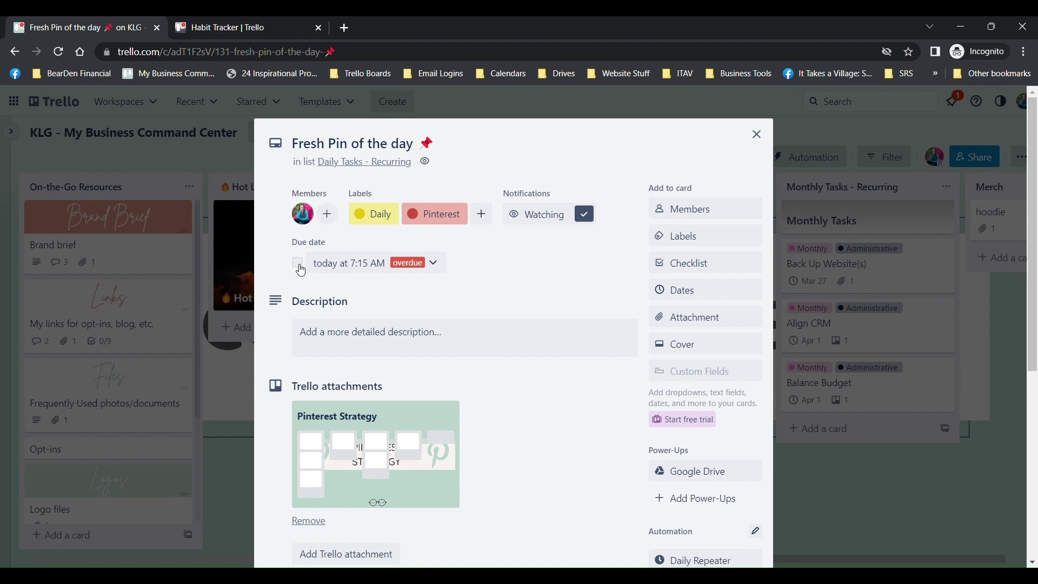
pyautogui.click(299, 265)
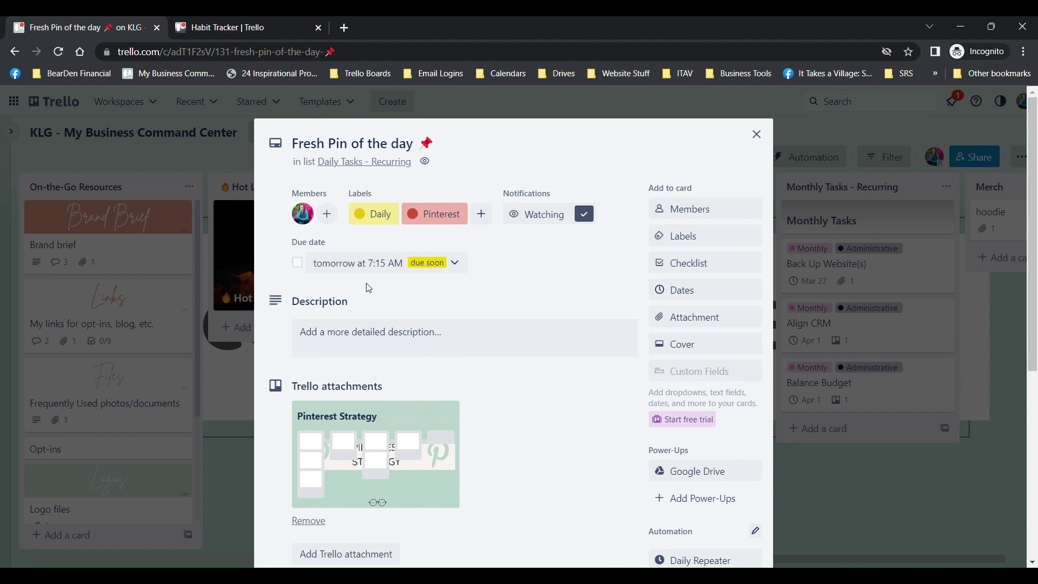
# On the Habit Tracker, scroll Pinterest Marketing down to the new Mar 4 Fresh Pin card
pyautogui.click(223, 27)
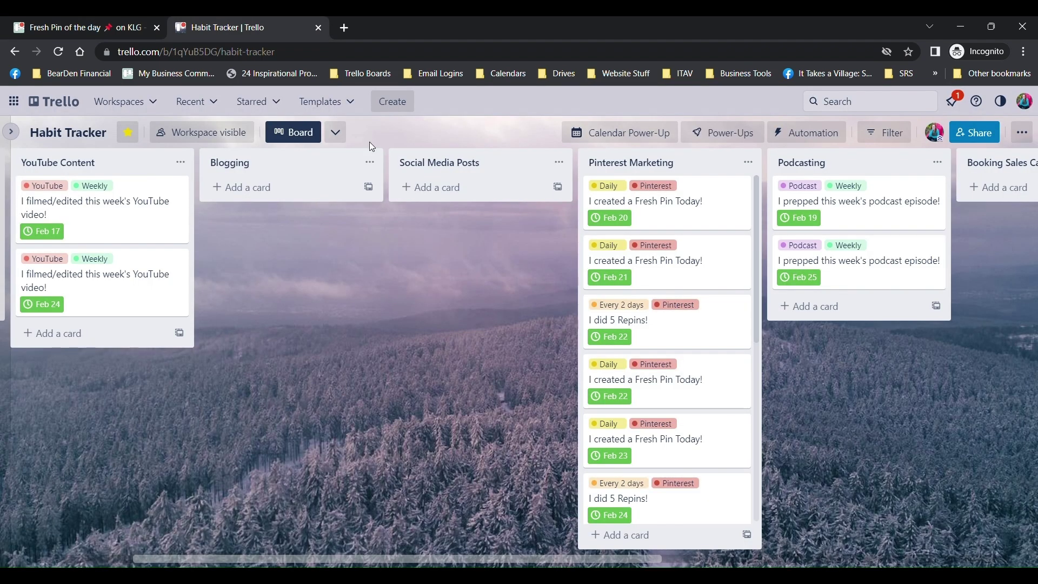
pyautogui.scroll(-1, 701, 280)
pyautogui.scroll(-8, 701, 279)
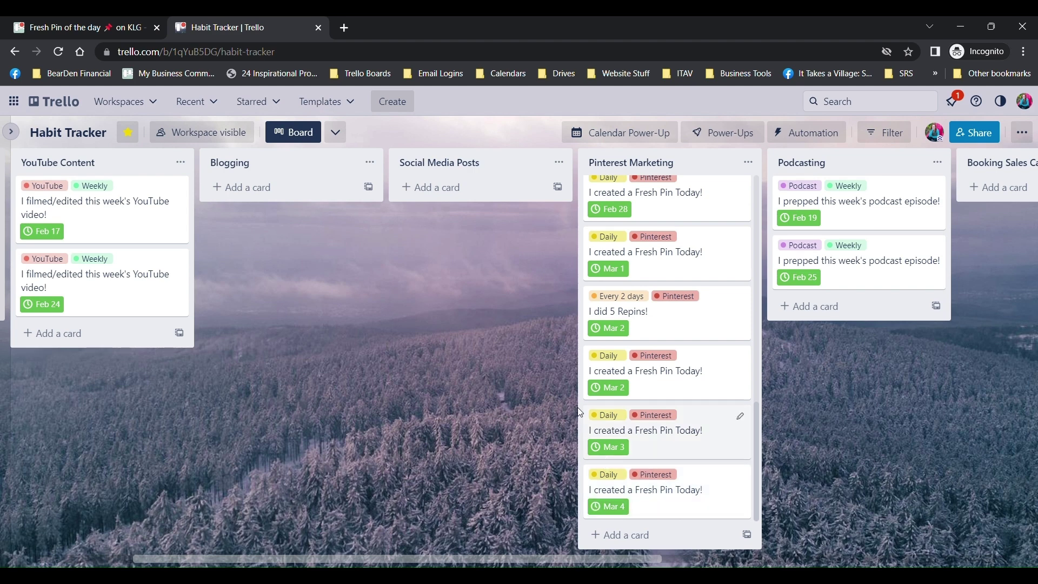
# Close the Fresh Pin card, then open the 5 Repins card and mark its due date complete
pyautogui.click(102, 28)
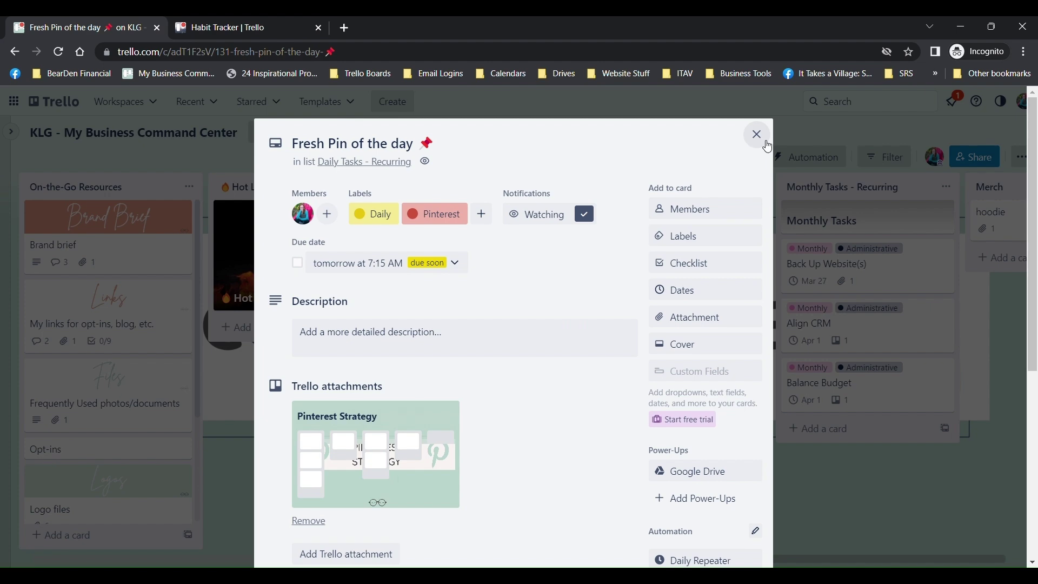
pyautogui.click(765, 144)
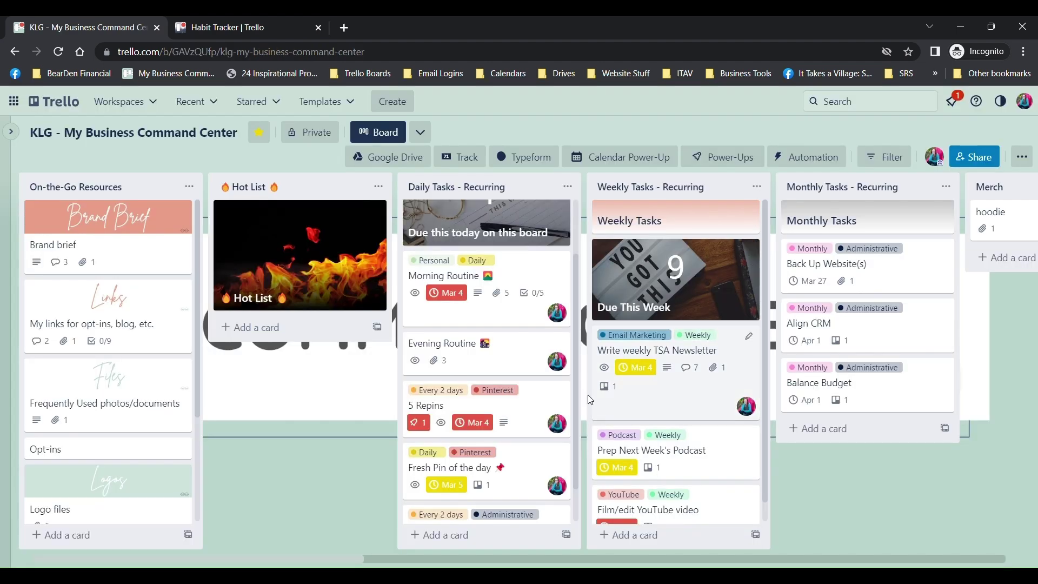
pyautogui.click(542, 415)
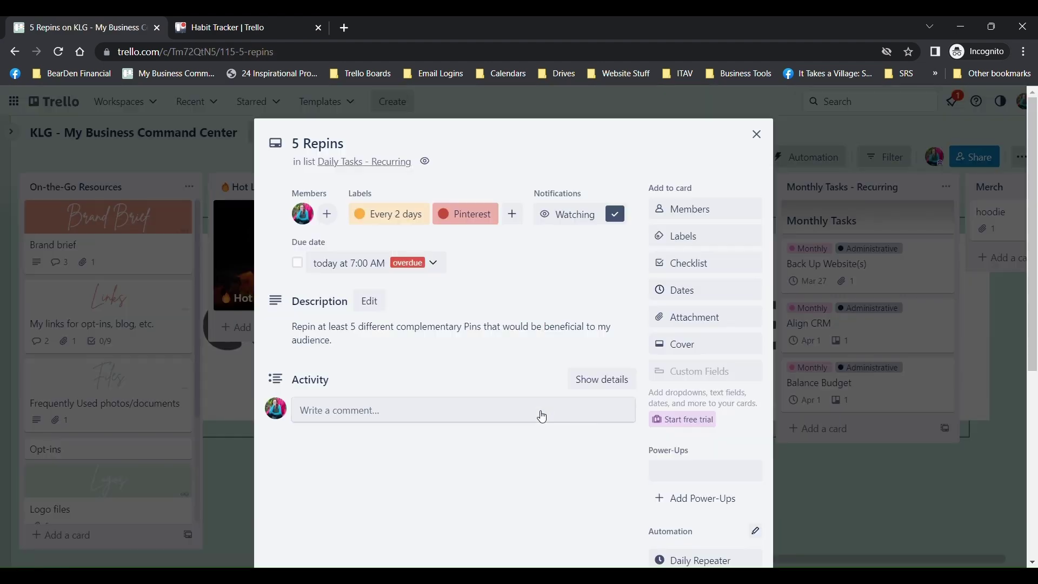
pyautogui.click(297, 263)
# On the Habit Tracker, scroll Pinterest Marketing to find the new Mar 4 'I did 5 Repins!' card
pyautogui.click(223, 24)
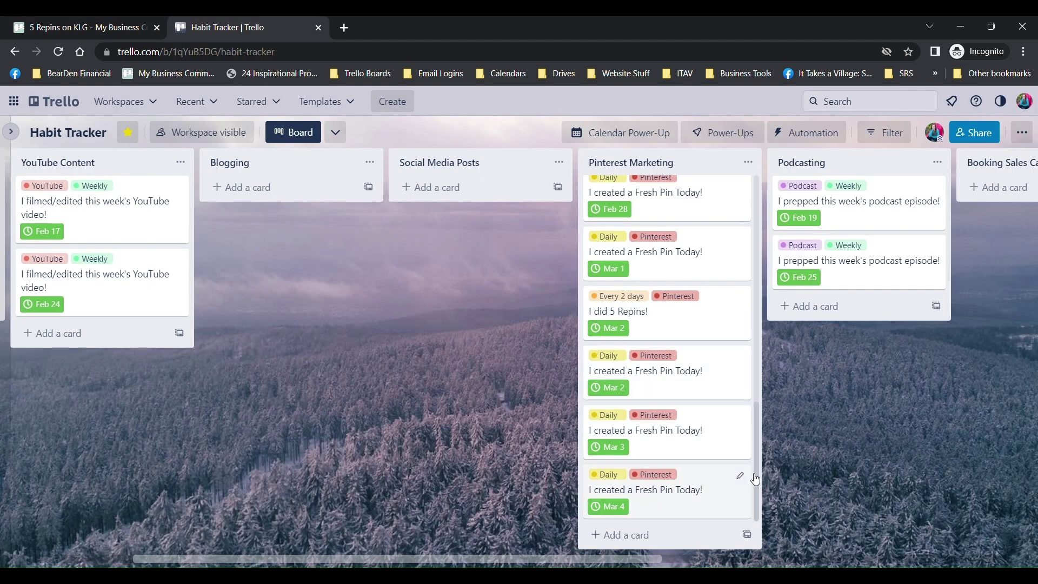
pyautogui.scroll(-1, 755, 489)
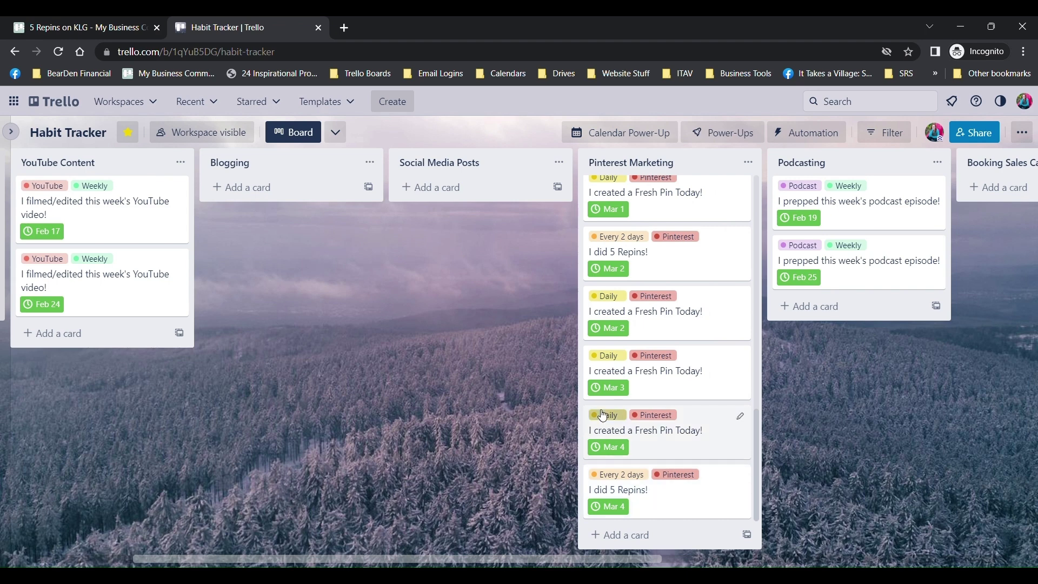
pyautogui.scroll(10, 627, 419)
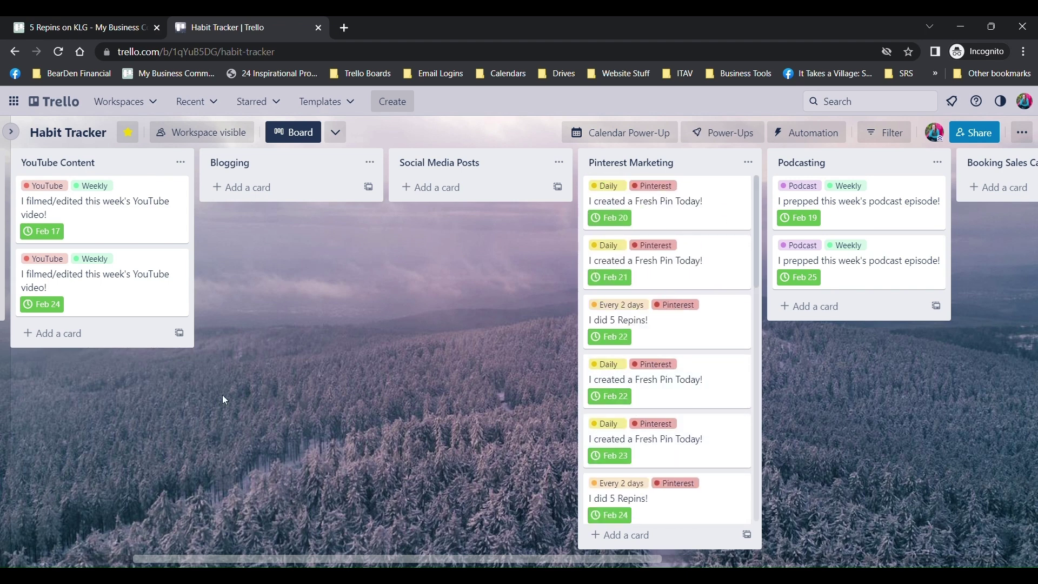
# Scroll the Habit Tracker board left back to the Email Marketing list
pyautogui.hscroll(-4, 399, 410)
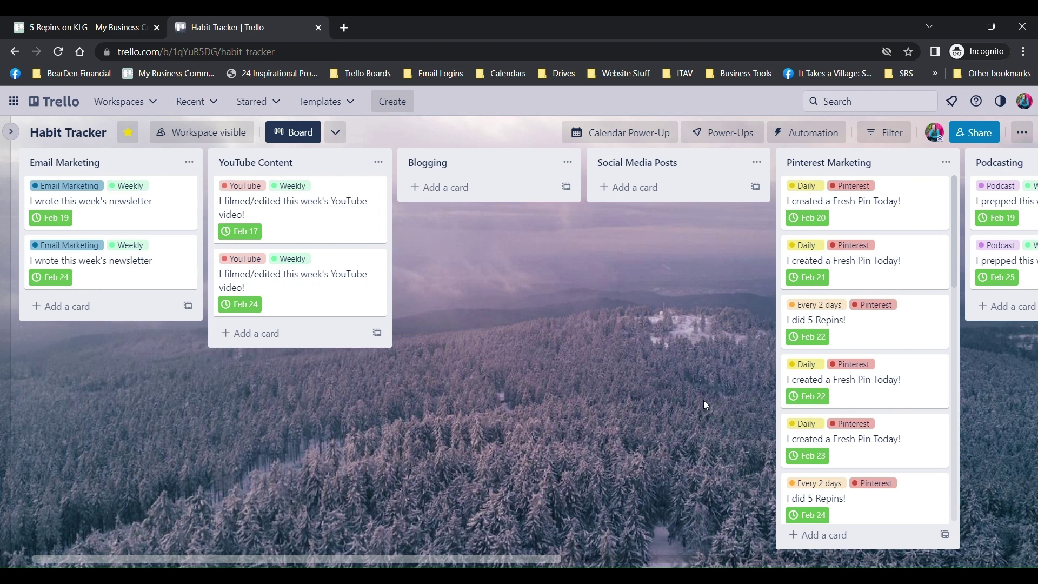
pyautogui.click(592, 134)
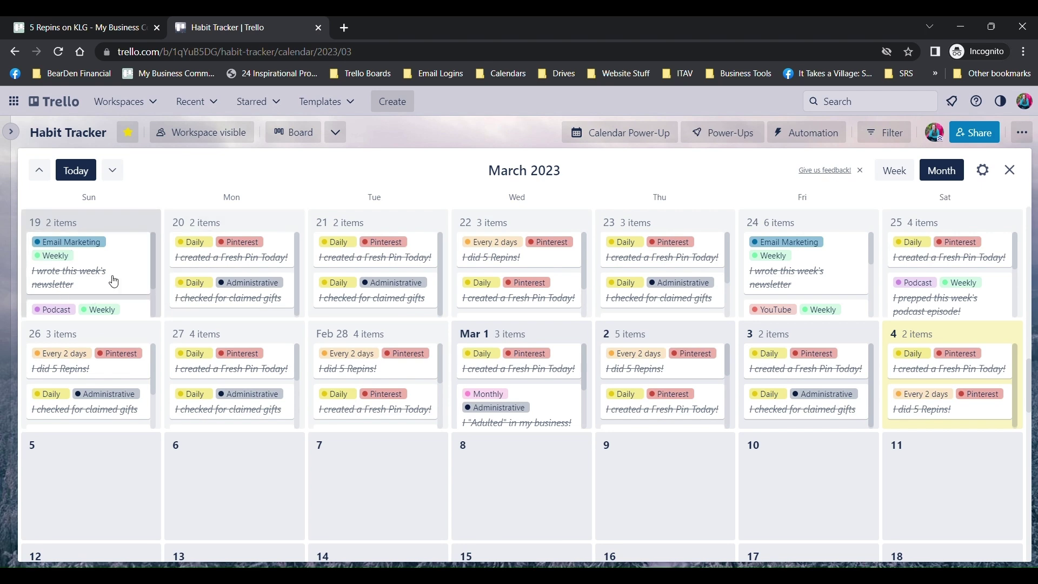
pyautogui.scroll(-2, 113, 281)
pyautogui.scroll(7, 417, 452)
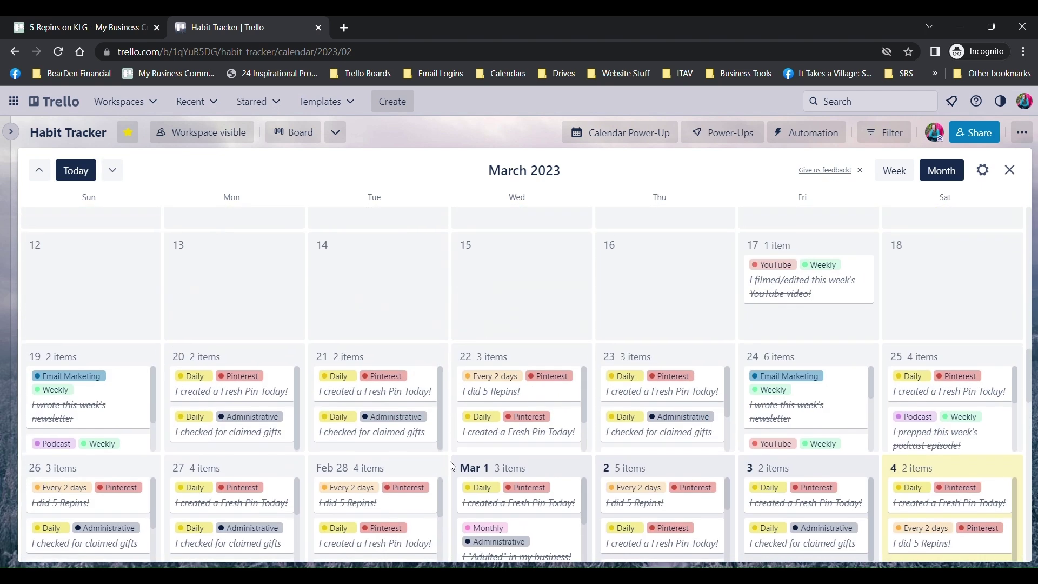
pyautogui.scroll(-3, 391, 390)
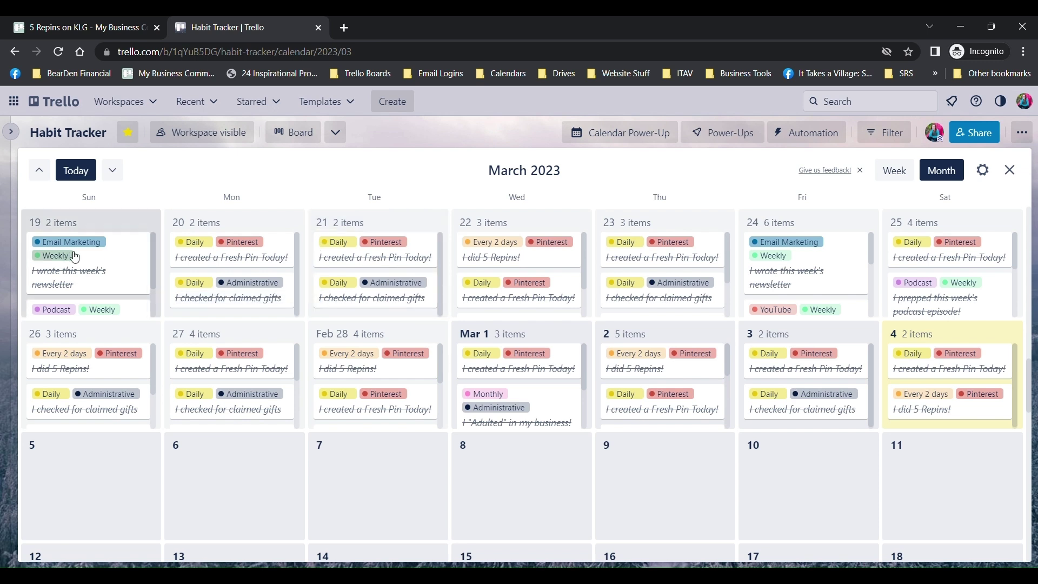
pyautogui.scroll(-3, 159, 259)
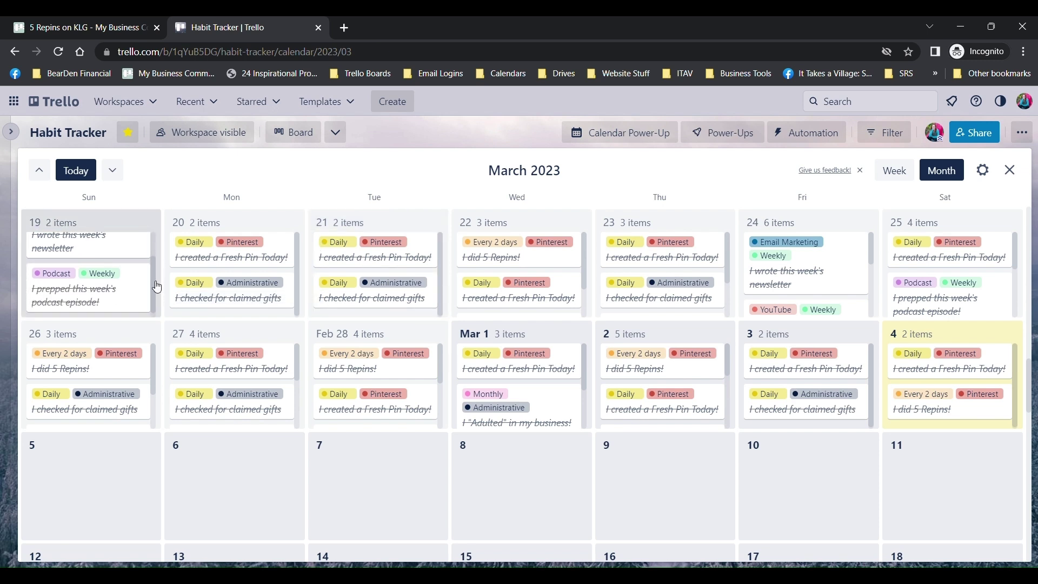
pyautogui.scroll(3, 157, 262)
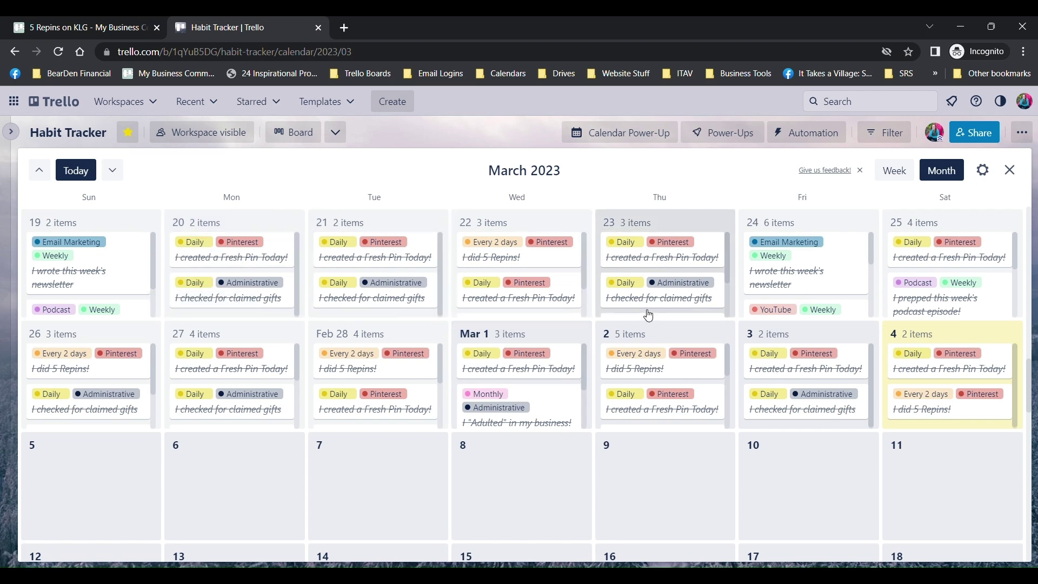
pyautogui.press('Escape')
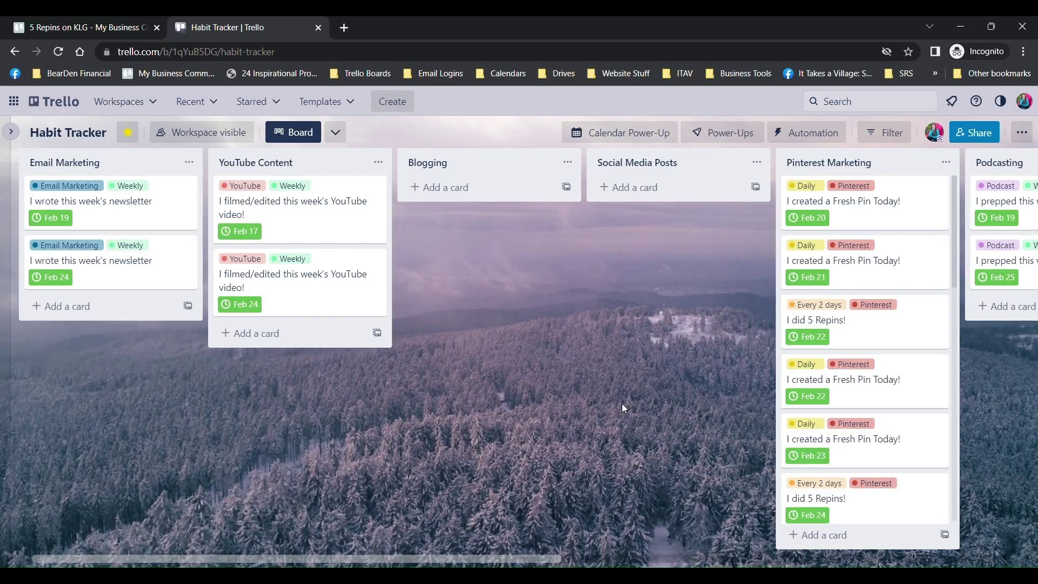